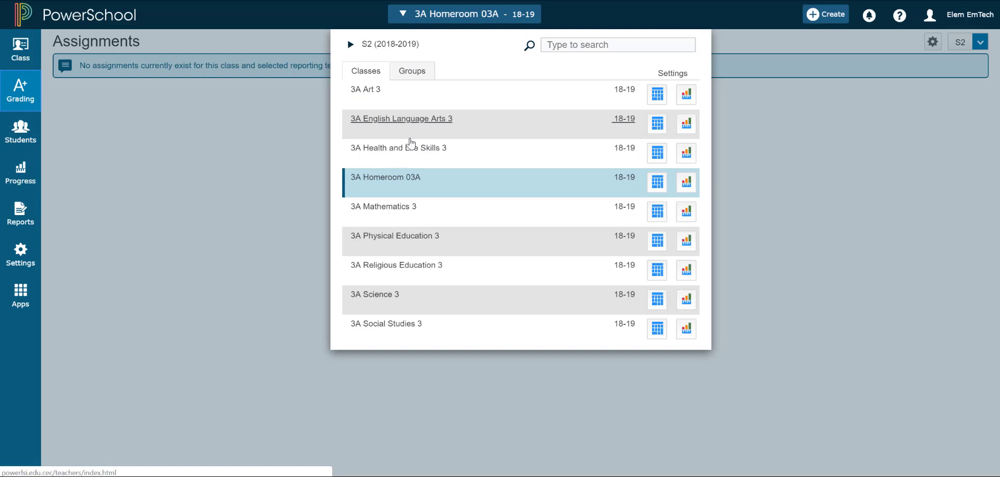
# Switch to the 3A English Language Arts 3 class and start creating a new assignment.
pyautogui.press('Down')
pyautogui.click(415, 120)
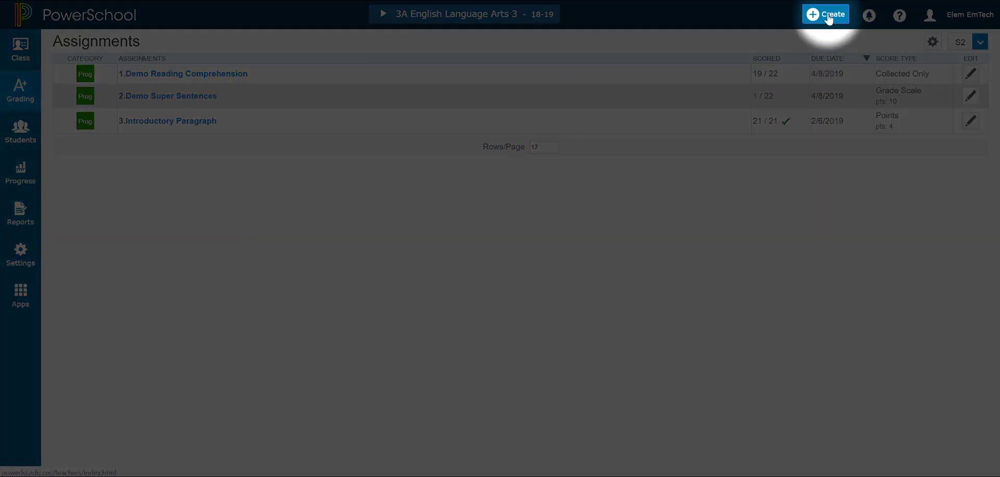
pyautogui.click(829, 19)
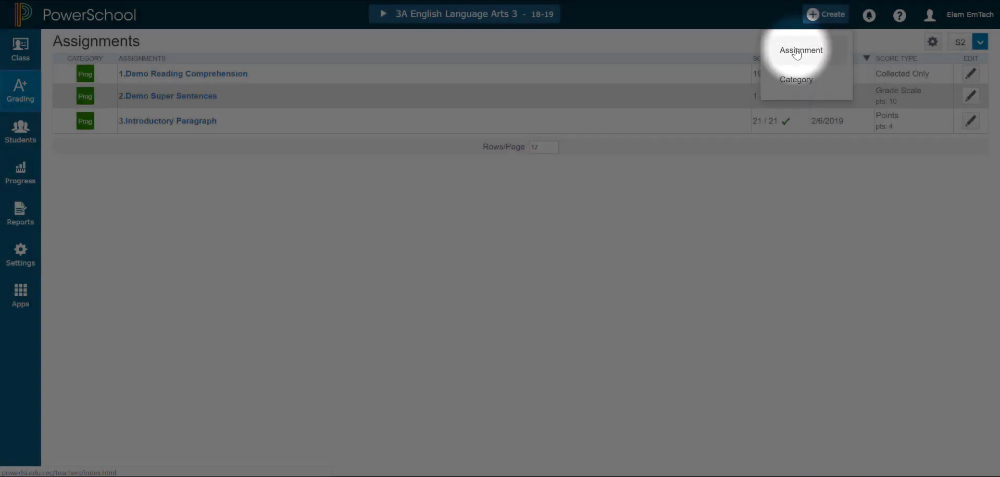
pyautogui.click(797, 48)
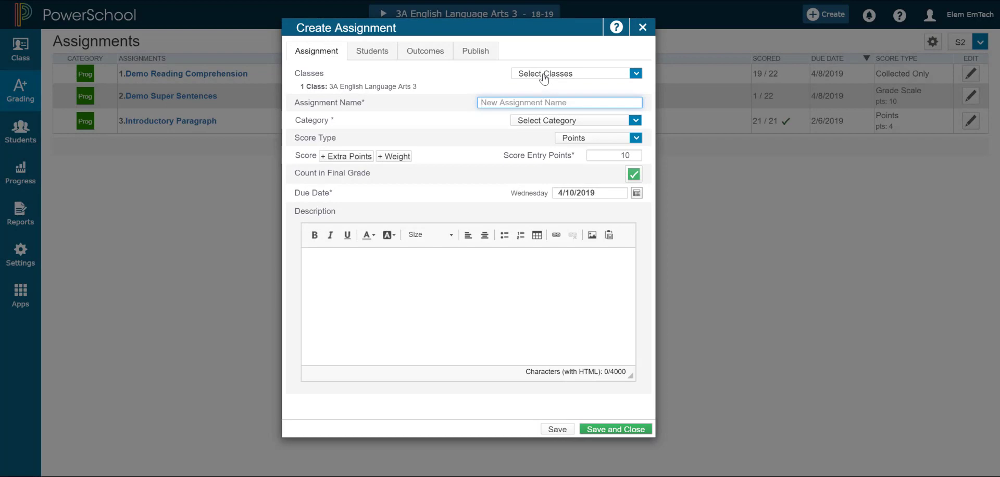
# Name the assignment "Sky Colour - Personal Response" and assign it to the Progress Check category.
pyautogui.click(544, 74)
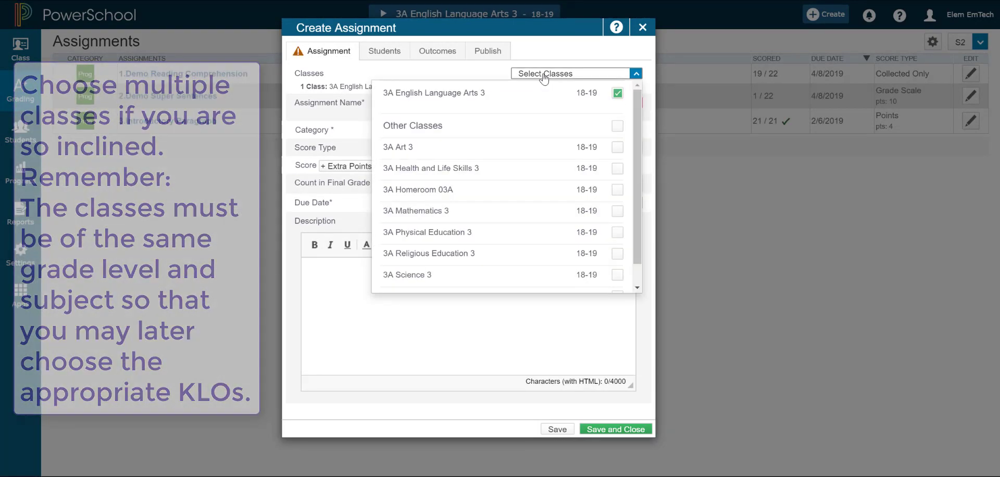
pyautogui.click(479, 101)
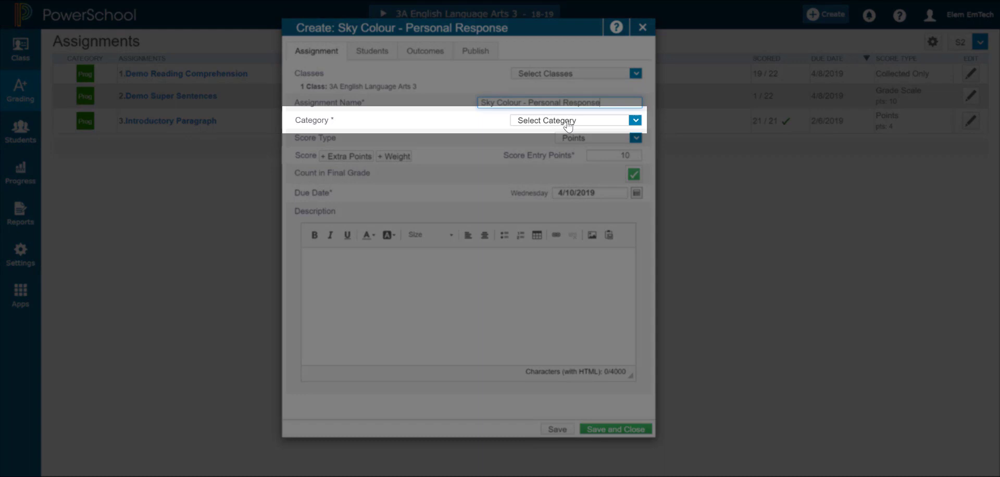
pyautogui.click(568, 125)
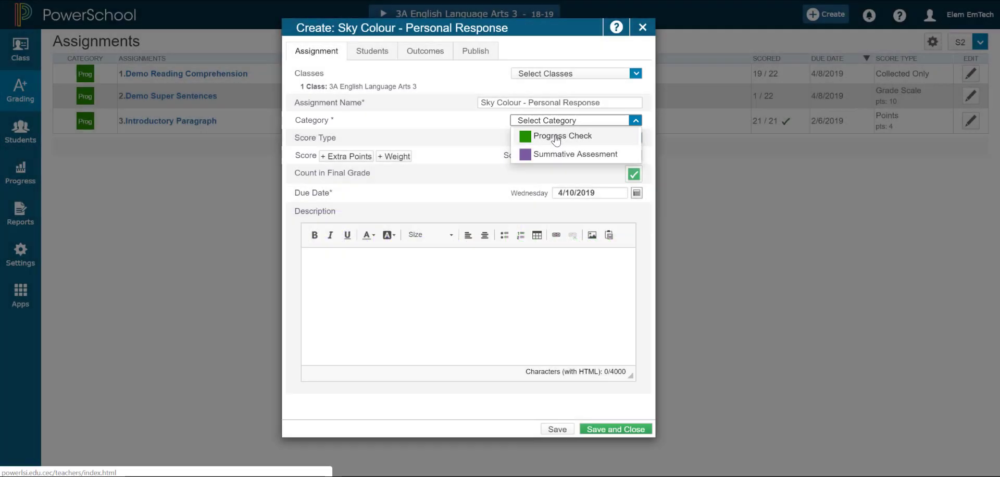
pyautogui.click(557, 136)
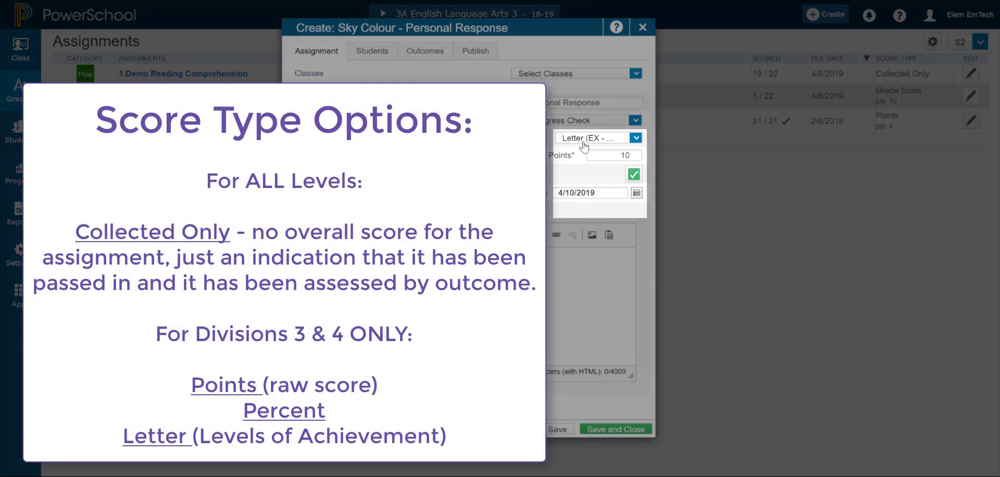
# Score the assignment by Points with 16 score entry points and set its due date to 4/15/2019.
pyautogui.click(584, 145)
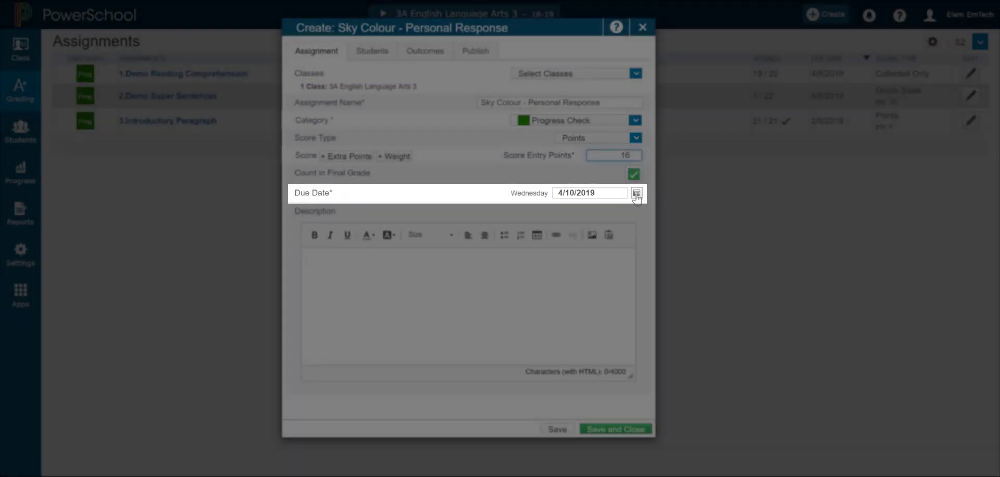
pyautogui.click(637, 194)
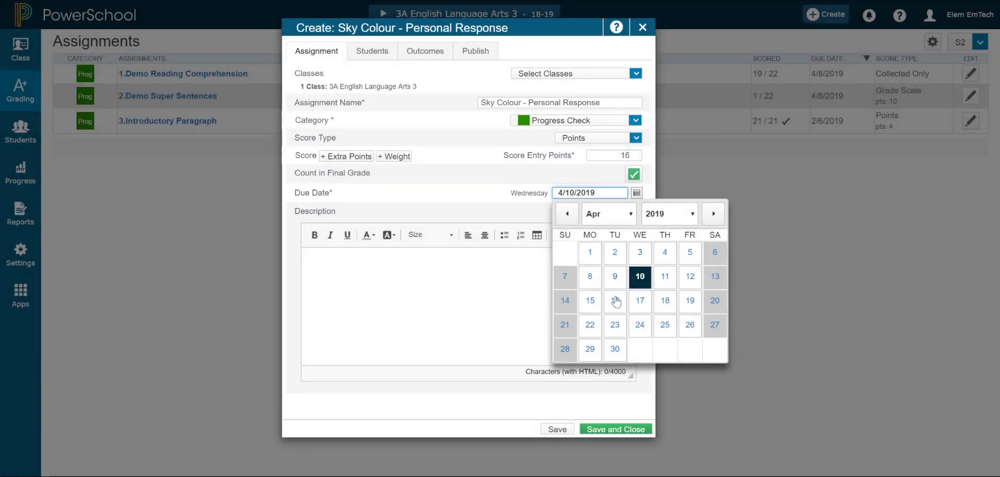
pyautogui.click(591, 302)
# Describe the assignment as a paragraph of personal response to the storybook Sky Colour, and link "here" in its rubric sentence to fake.url.com.
pyautogui.click(400, 276)
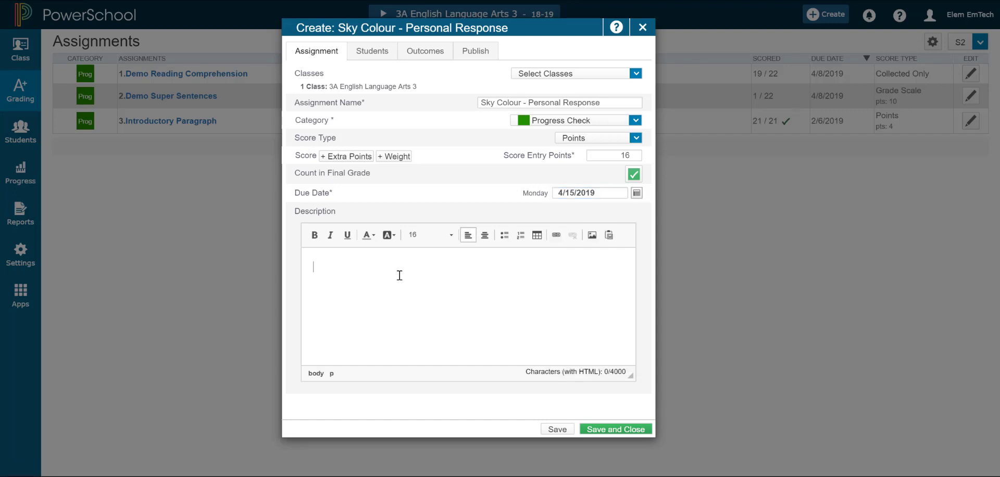
pyautogui.write('In this')
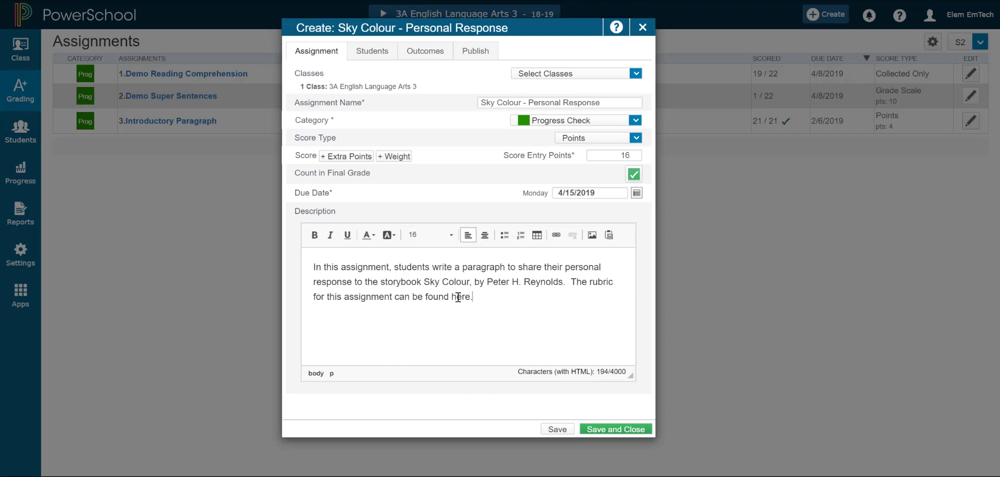
pyautogui.doubleClick(458, 298)
pyautogui.click(556, 235)
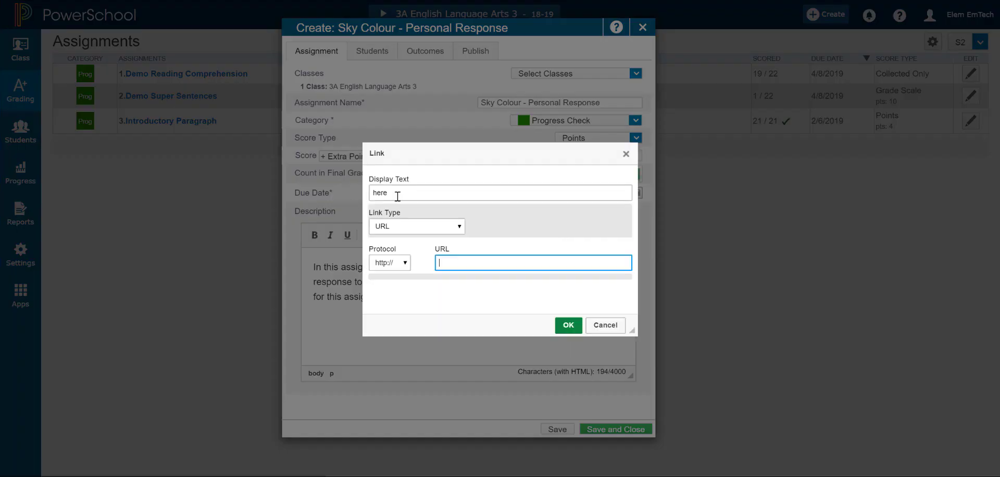
pyautogui.write('fake.url.com')
pyautogui.click(571, 326)
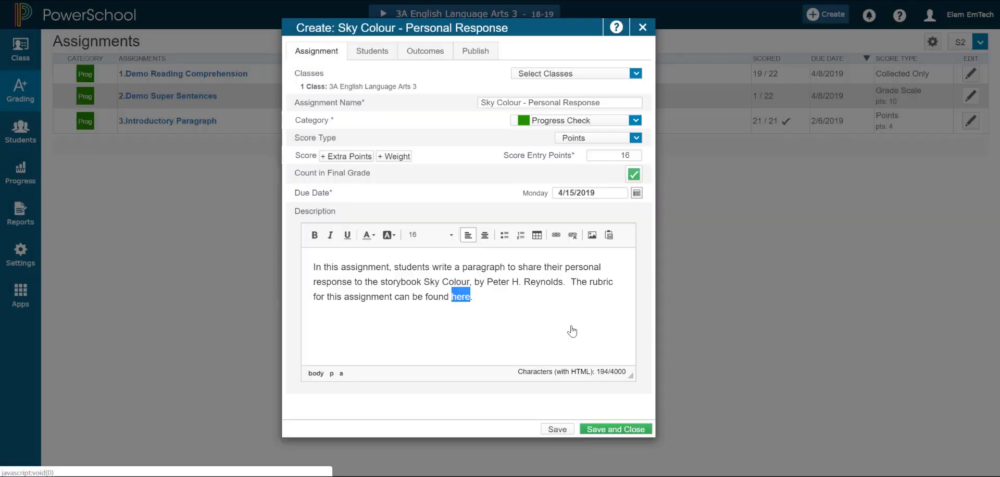
pyautogui.click(493, 297)
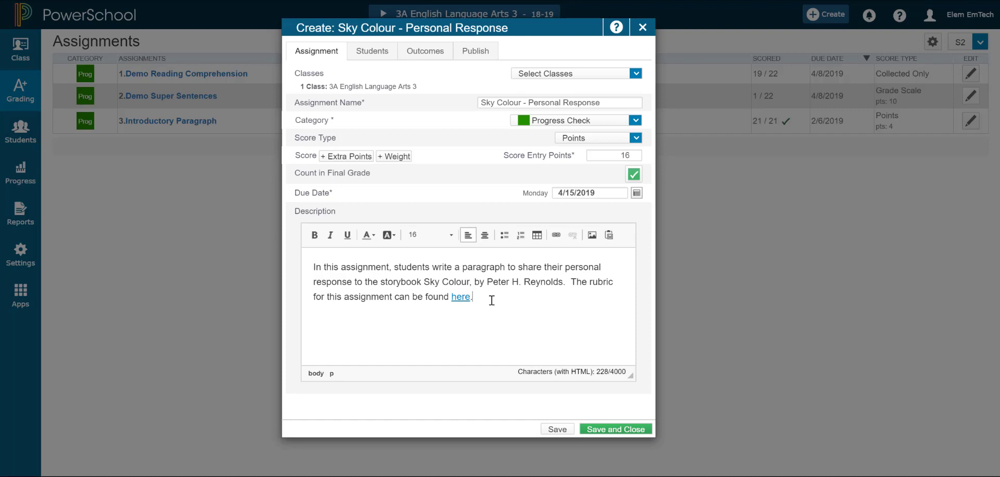
pyautogui.press('Return')
pyautogui.press('Return')
pyautogui.click(537, 235)
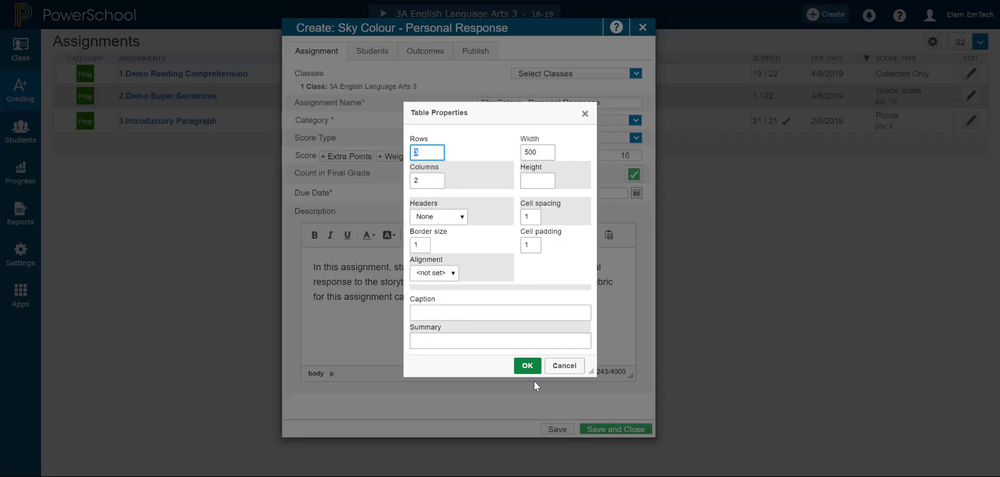
pyautogui.click(562, 365)
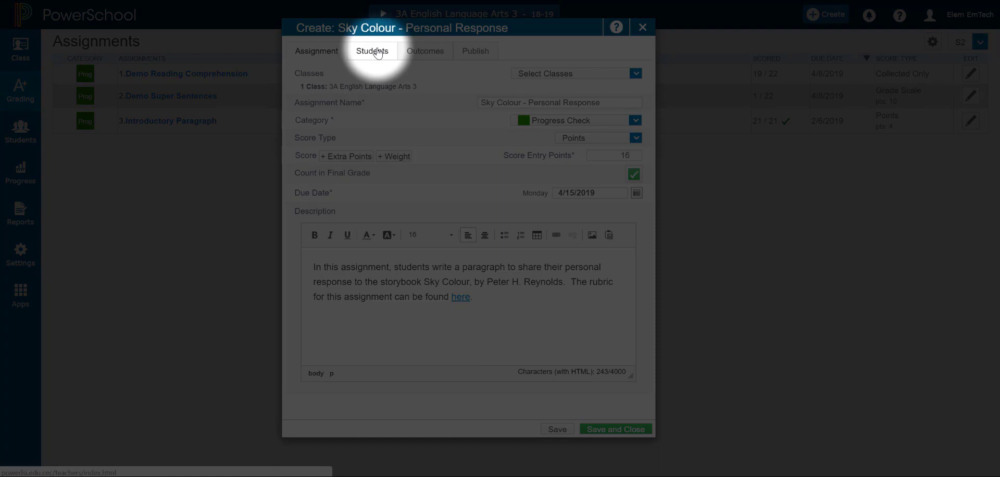
# Exclude the third student in the class list from the assignment.
pyautogui.click(378, 54)
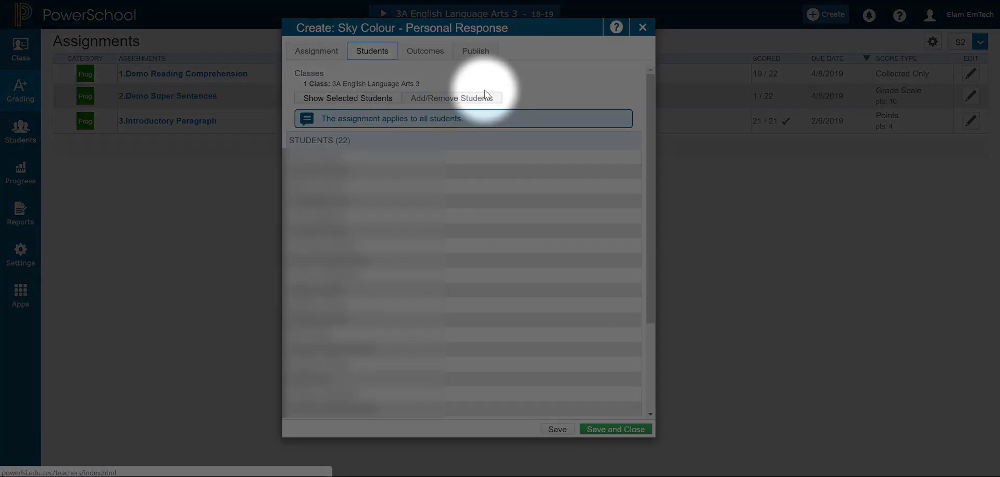
pyautogui.click(489, 99)
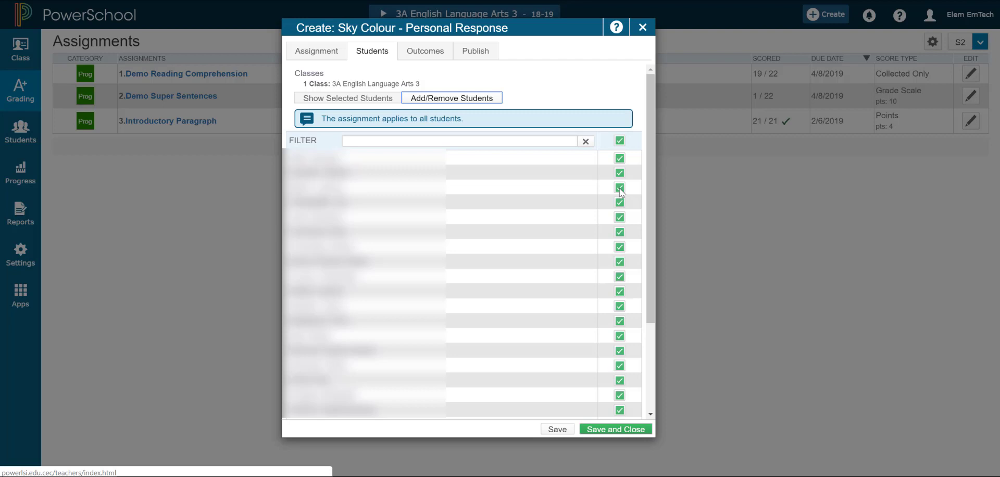
pyautogui.click(619, 188)
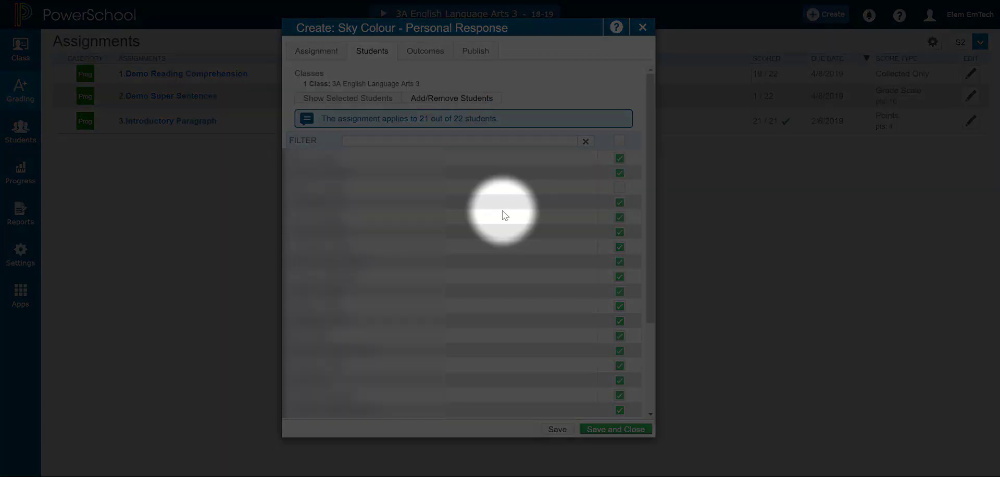
# Filter the outcomes by "leg", attach outcome 3.ELA.4.1.2 on writing legibly, and clear the filter.
pyautogui.click(426, 51)
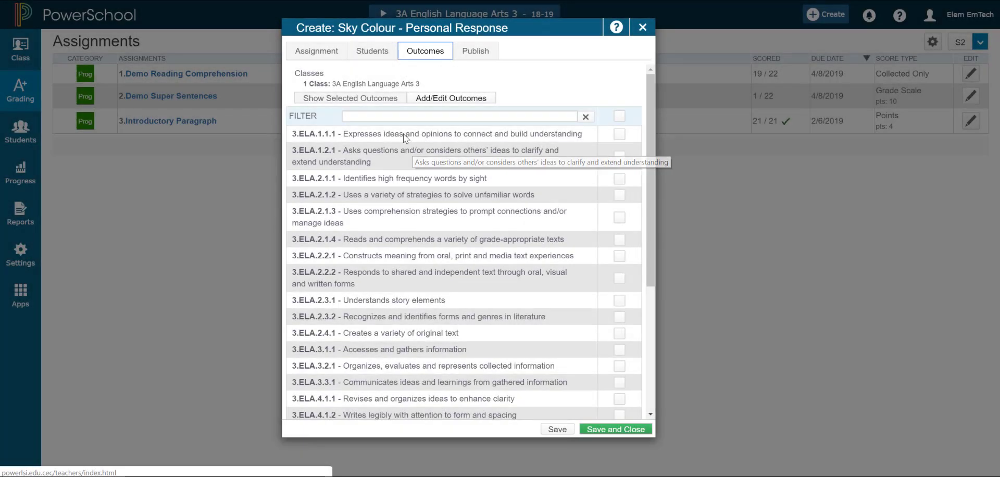
pyautogui.click(387, 117)
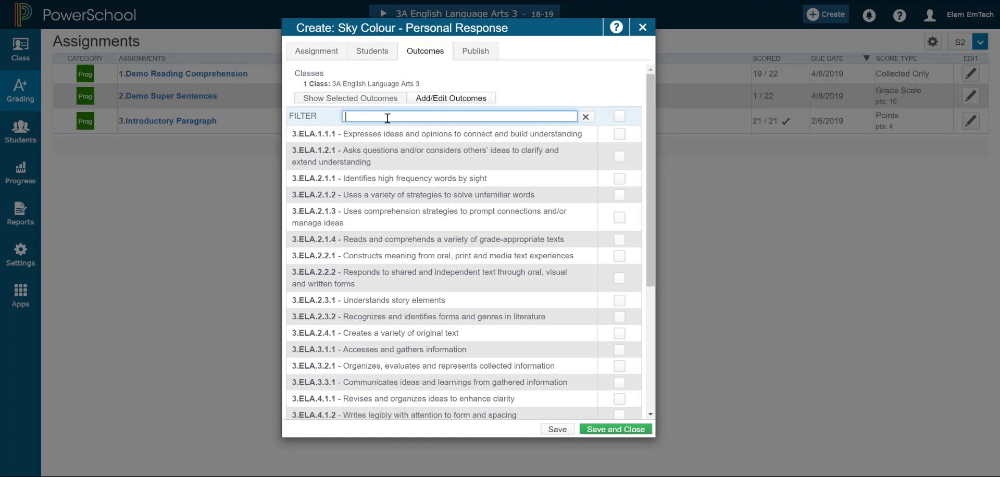
pyautogui.write('leg')
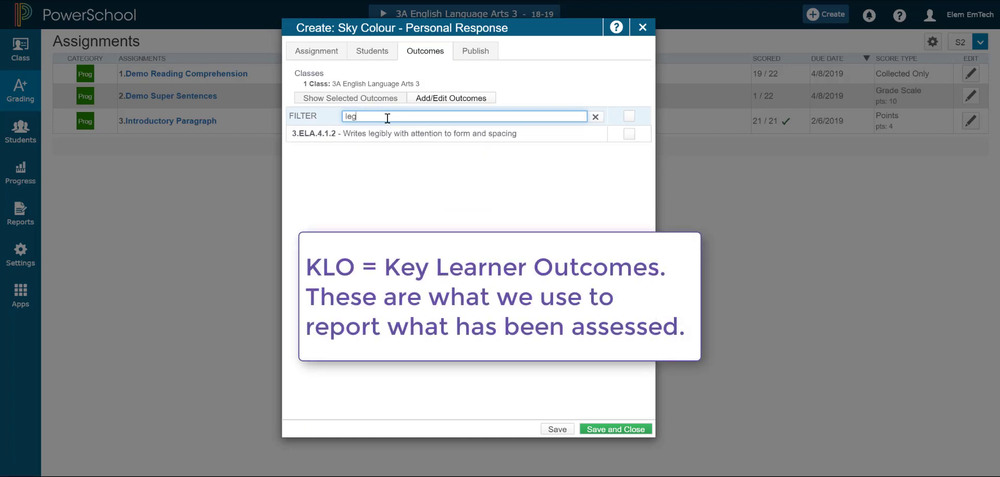
pyautogui.click(629, 134)
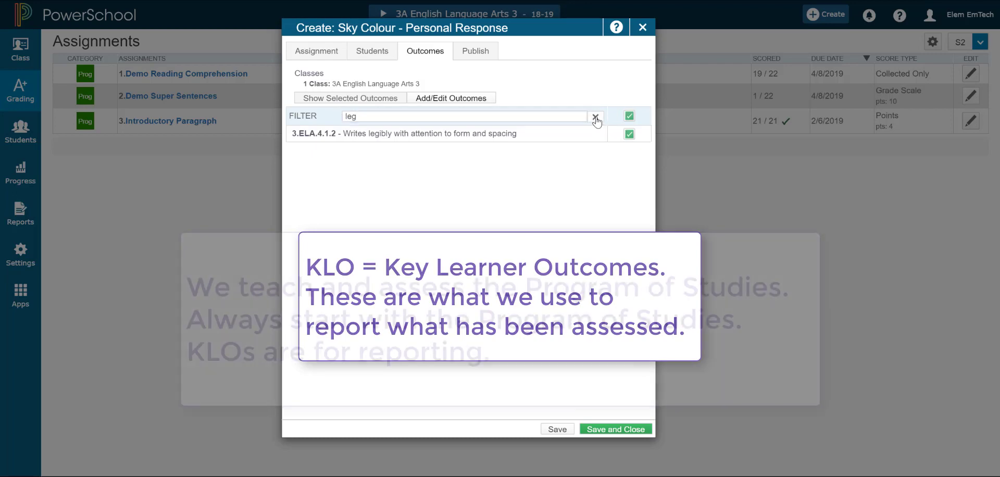
pyautogui.click(595, 116)
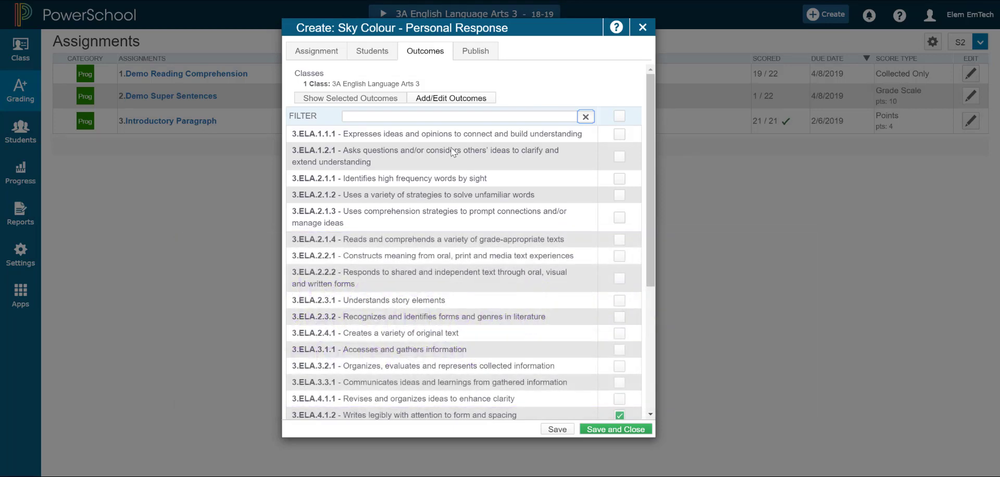
# Filter by "respon" to attach outcome 3.ELA.2.2.2, and enable Auto-Calculate Assignment Standards Scores for the selected outcomes.
pyautogui.click(400, 116)
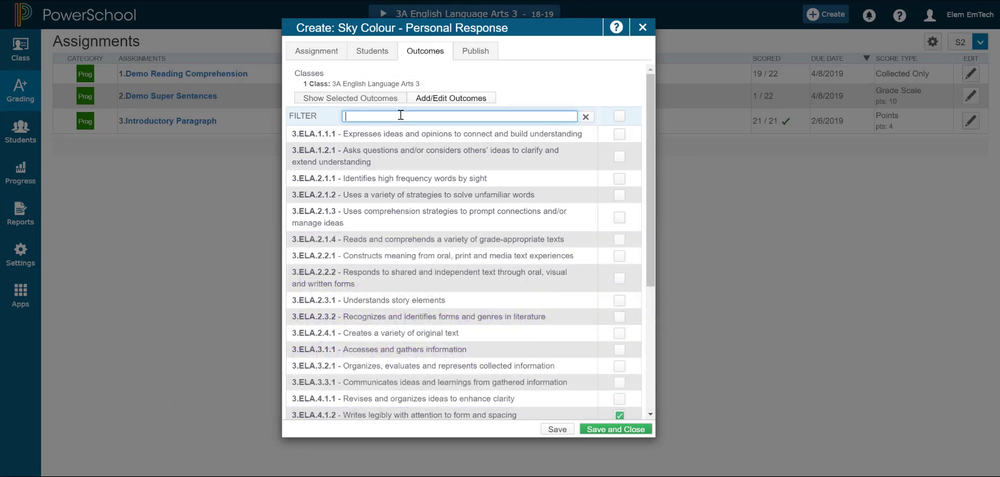
pyautogui.scroll(-4, 415, 163)
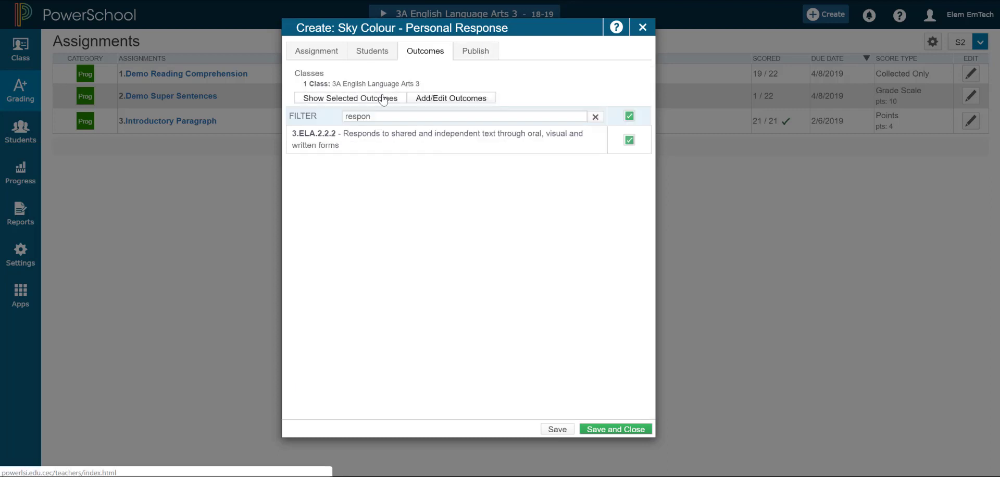
pyautogui.click(384, 99)
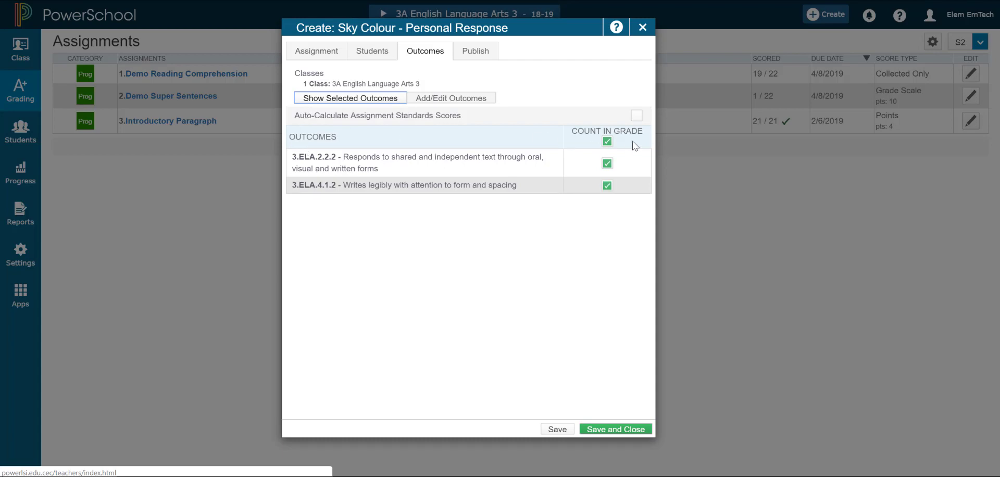
pyautogui.click(636, 115)
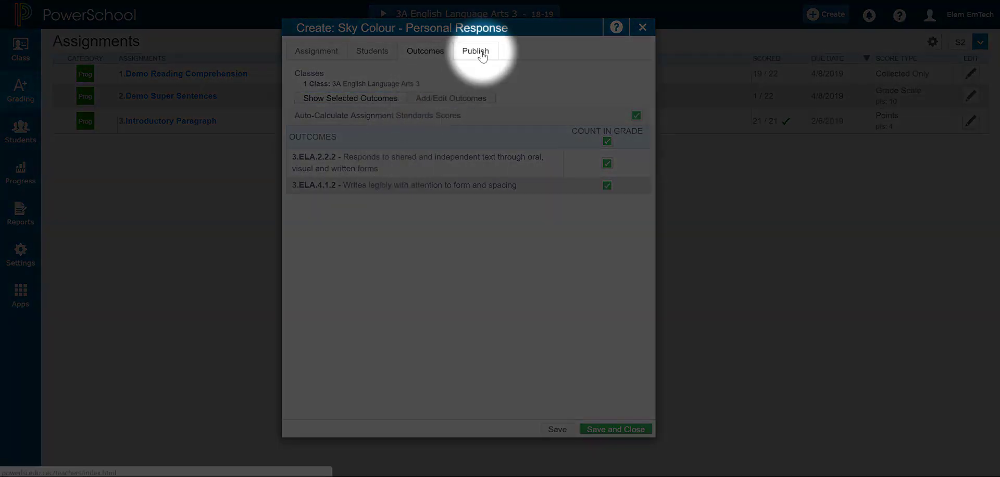
# Set the assignment to publish On Specific Date, with 4/12/2019 as the publish date.
pyautogui.click(475, 51)
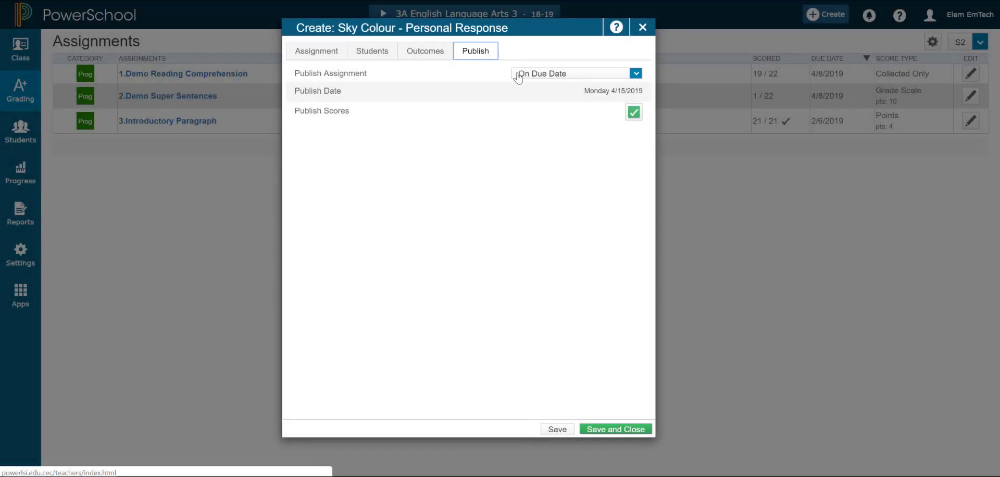
pyautogui.click(617, 78)
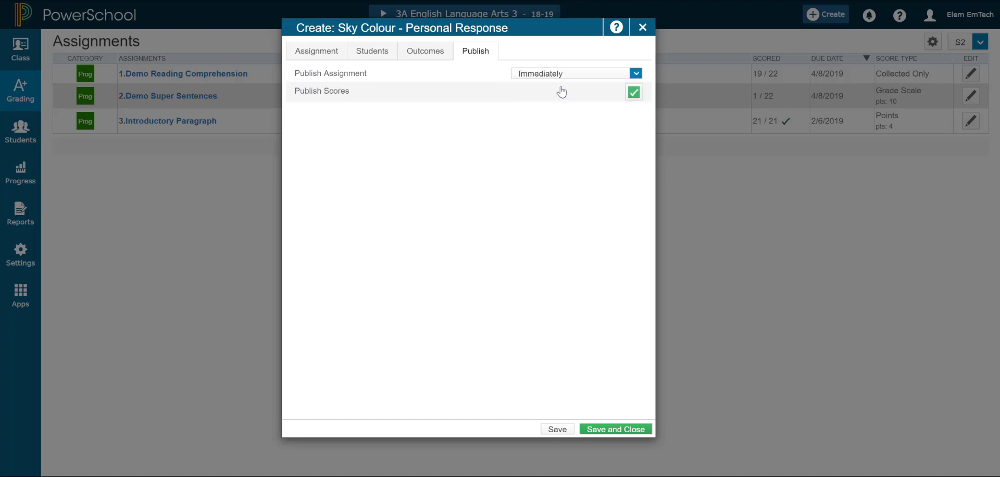
pyautogui.click(561, 92)
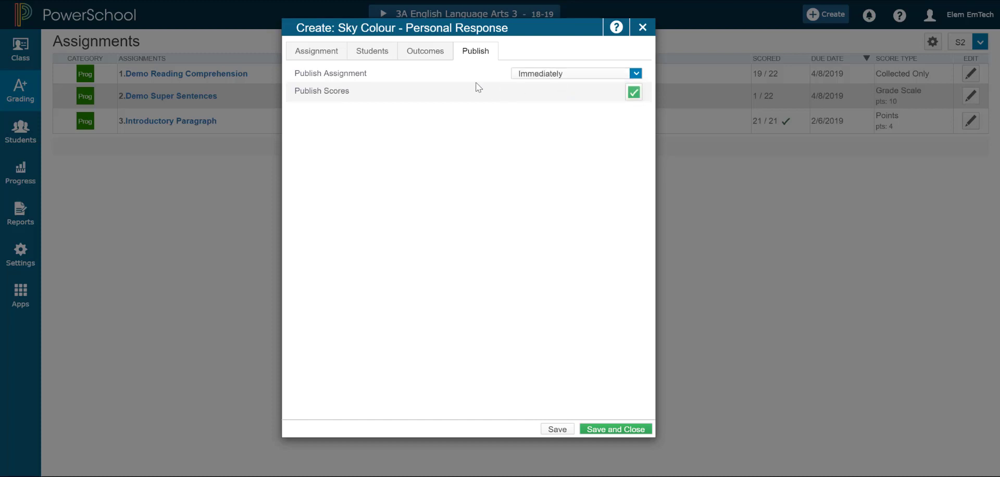
pyautogui.click(547, 76)
pyautogui.click(572, 104)
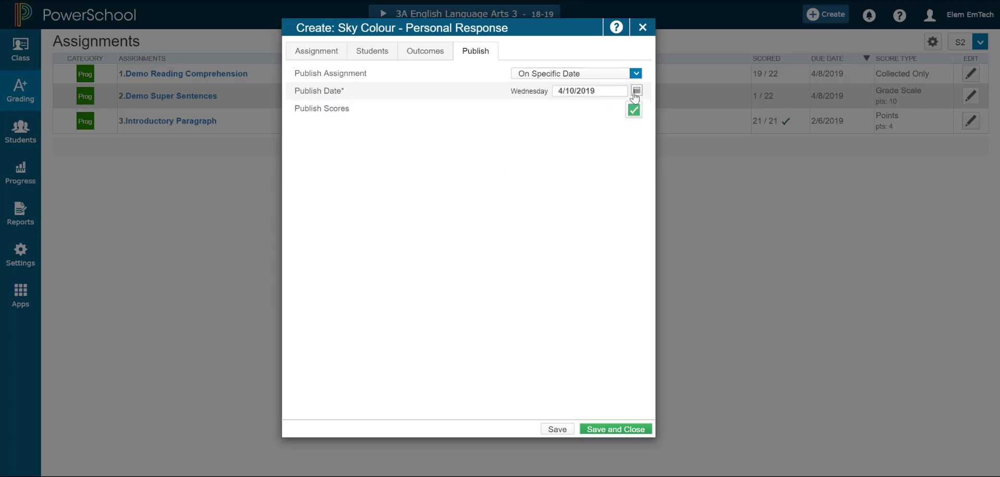
pyautogui.click(636, 91)
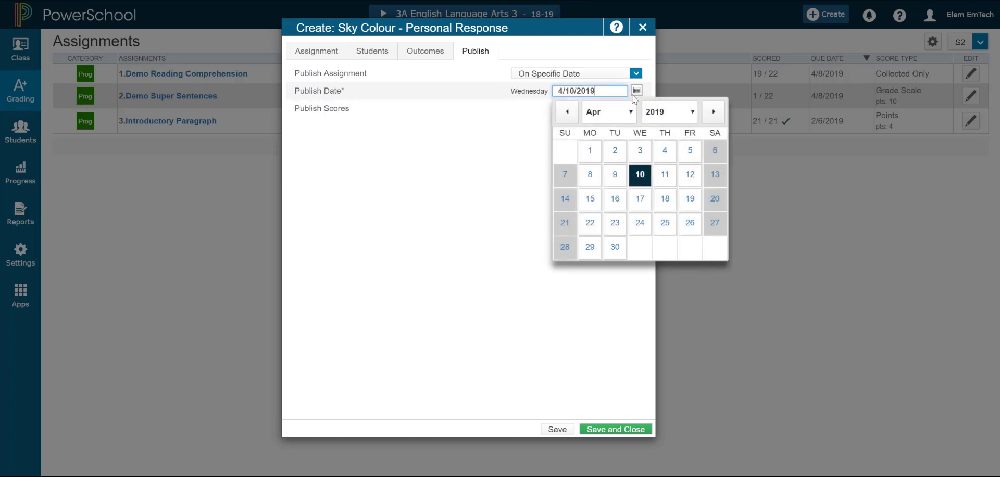
pyautogui.click(688, 175)
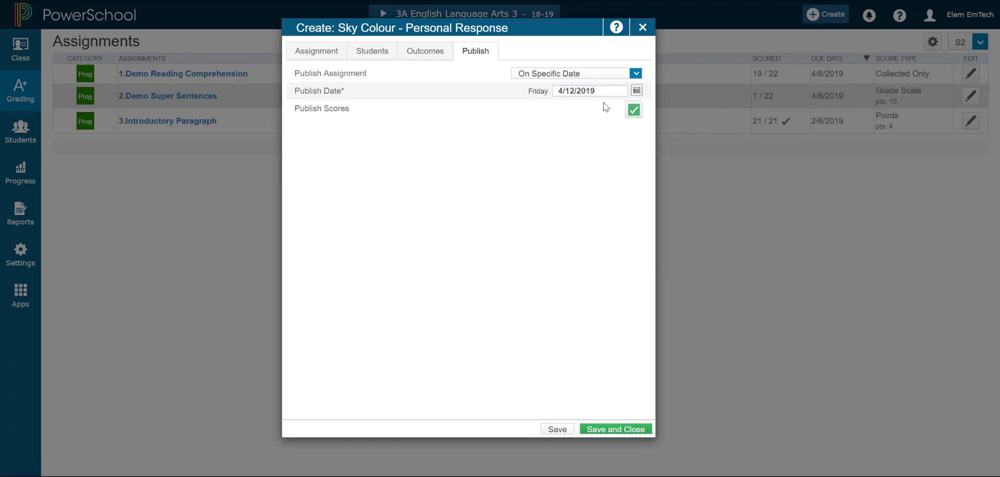